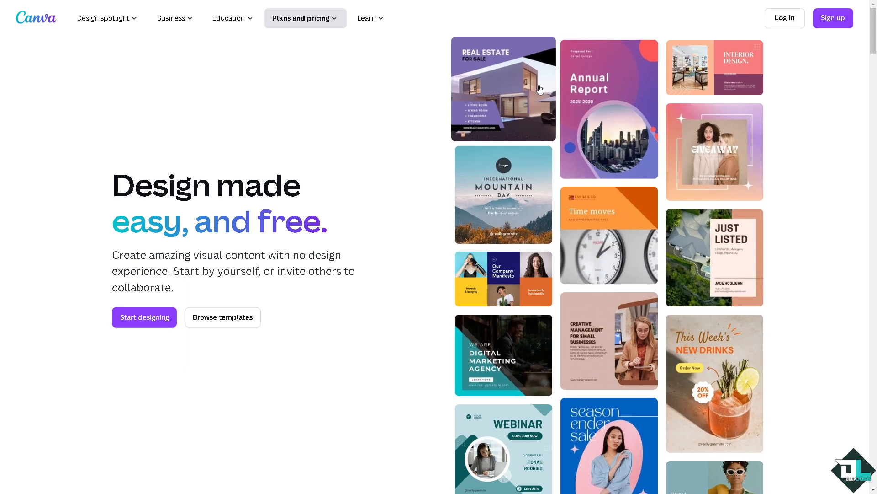
Go through the sign-up options and start a blank YouTube Thumbnail design.
click(833, 18)
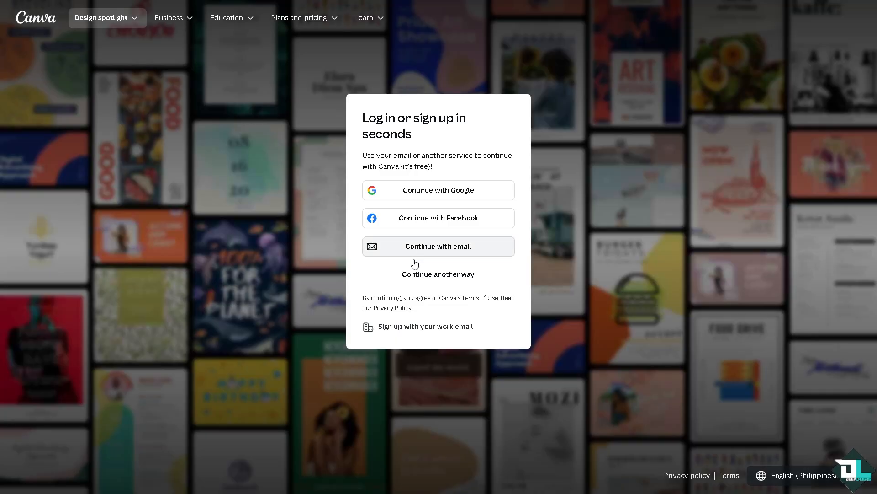
click(417, 274)
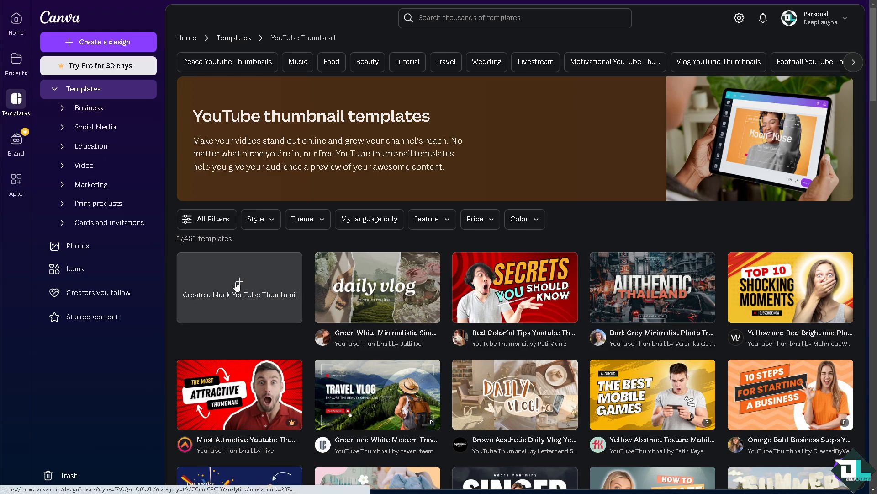
click(264, 282)
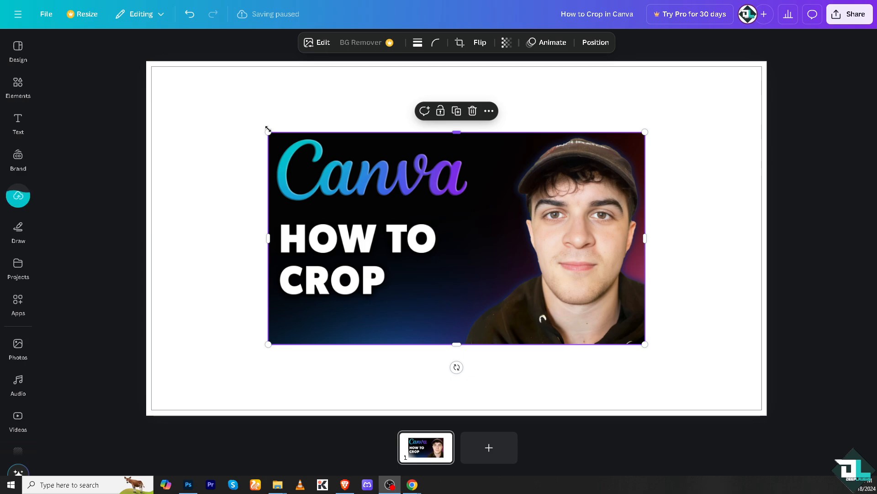
Enlarge the "How to Crop" image from two opposite corners so it fills the page out to the margins.
drag(268, 131, 152, 67)
drag(646, 344, 762, 410)
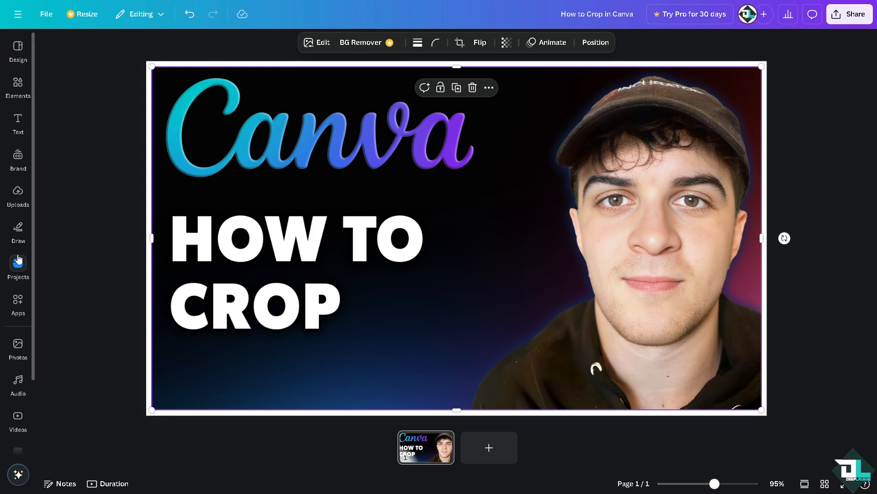
Browse the stock photos and insert the picture of a hand holding the "Focus on the Art" poster.
click(18, 352)
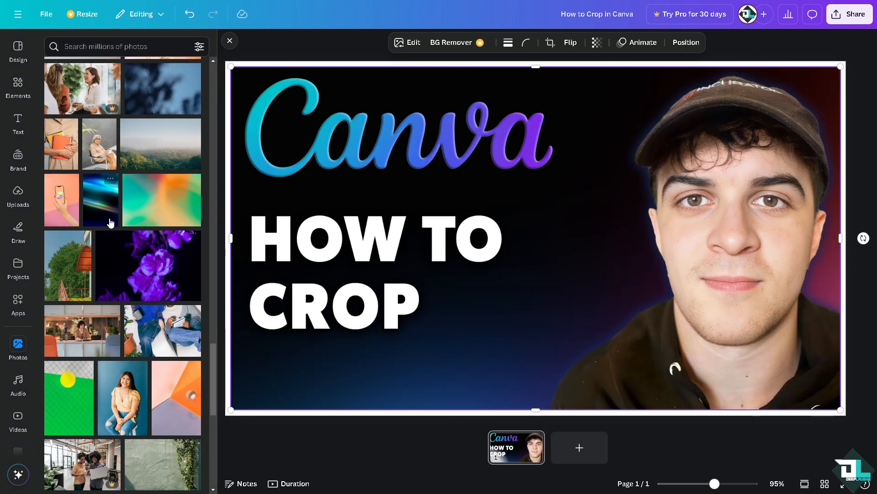
scroll(129, 328, down, 2)
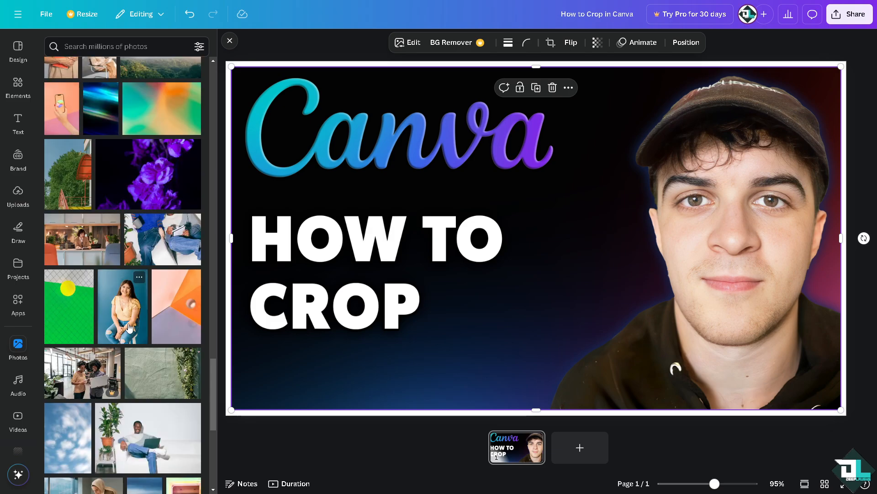
scroll(129, 328, down, 2)
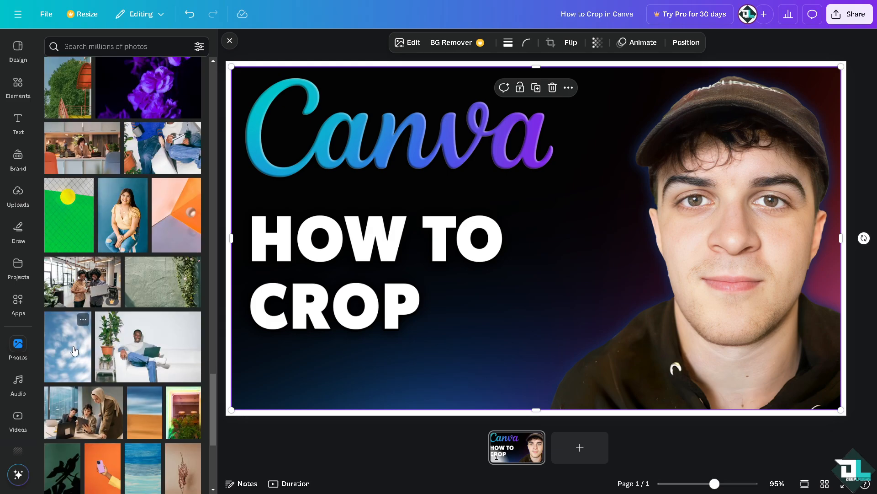
scroll(74, 350, down, 2)
scroll(176, 348, down, 2)
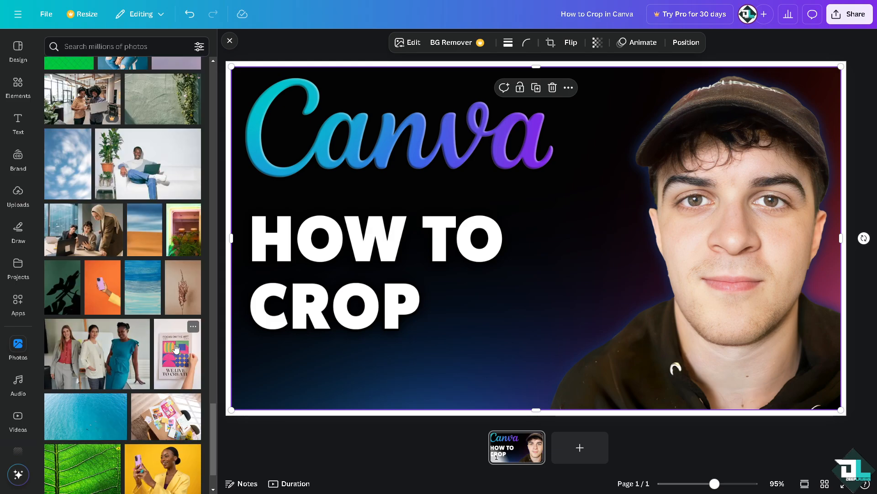
click(175, 348)
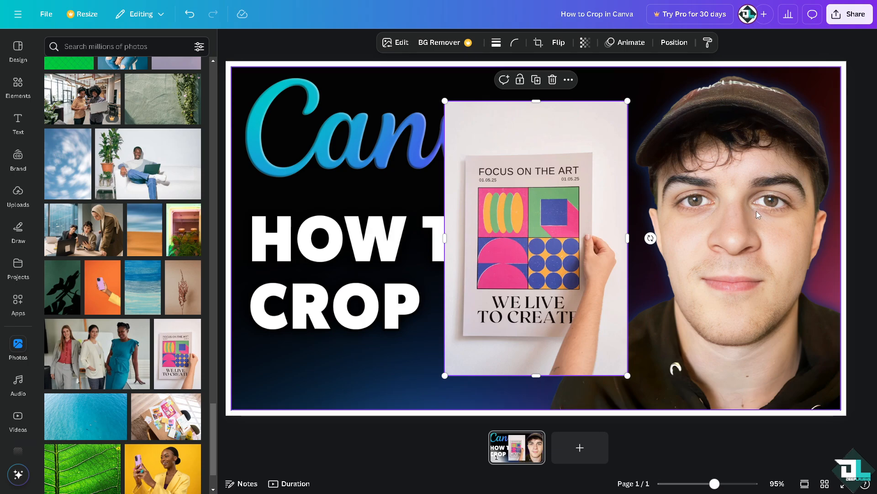
Crop the poster photo on all four sides, close to the poster's edges.
scroll(51, 356, down, 4)
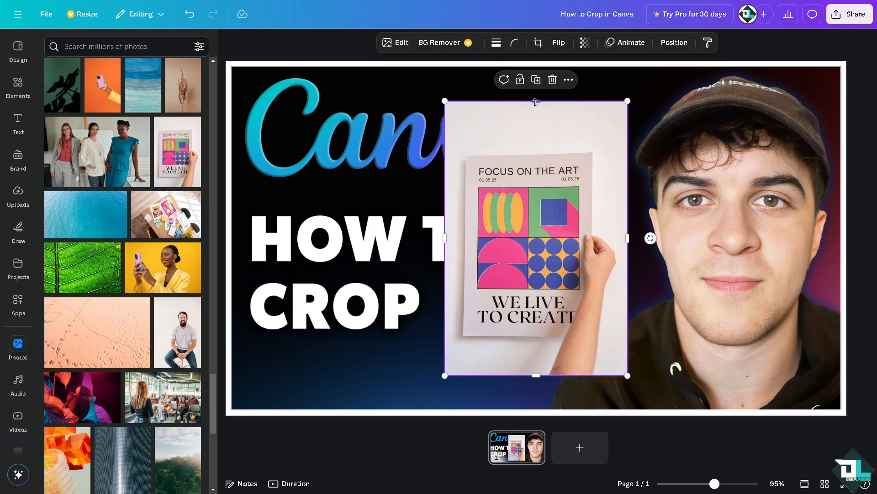
drag(536, 104, 530, 153)
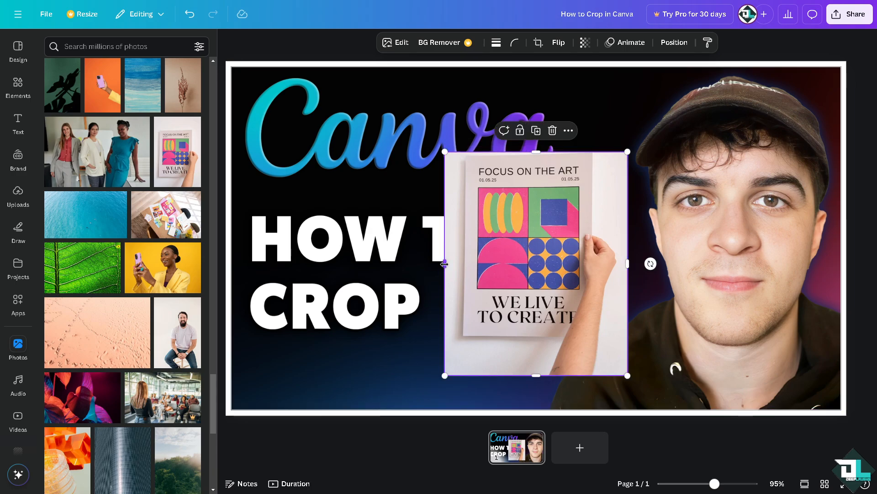
drag(445, 263, 461, 264)
drag(546, 375, 550, 338)
drag(628, 245, 619, 244)
Shrink the cropped poster photo and place it just after the word CROP.
drag(543, 220, 473, 283)
drag(550, 215, 477, 299)
drag(431, 320, 460, 304)
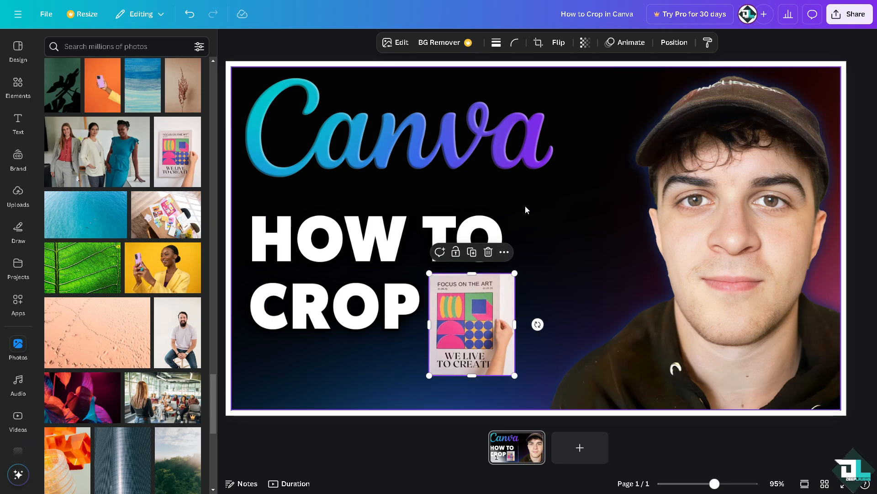
Delete the poster photo from the first page.
click(397, 161)
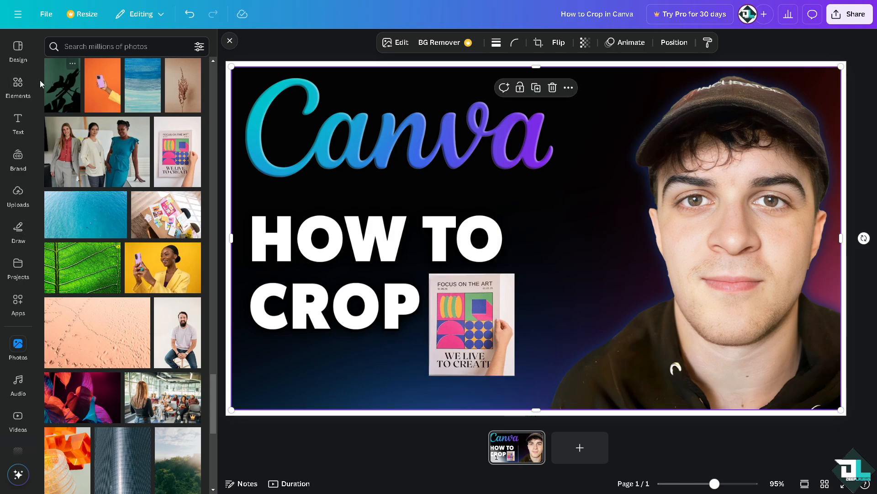
click(18, 120)
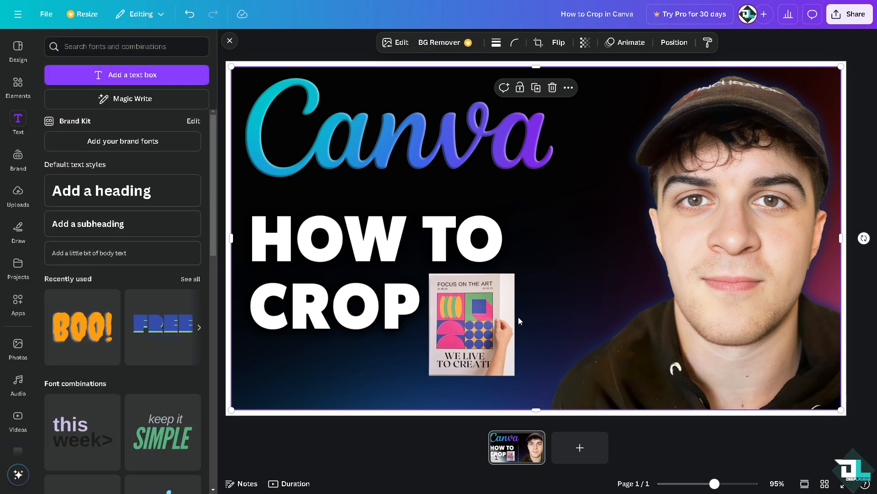
click(511, 353)
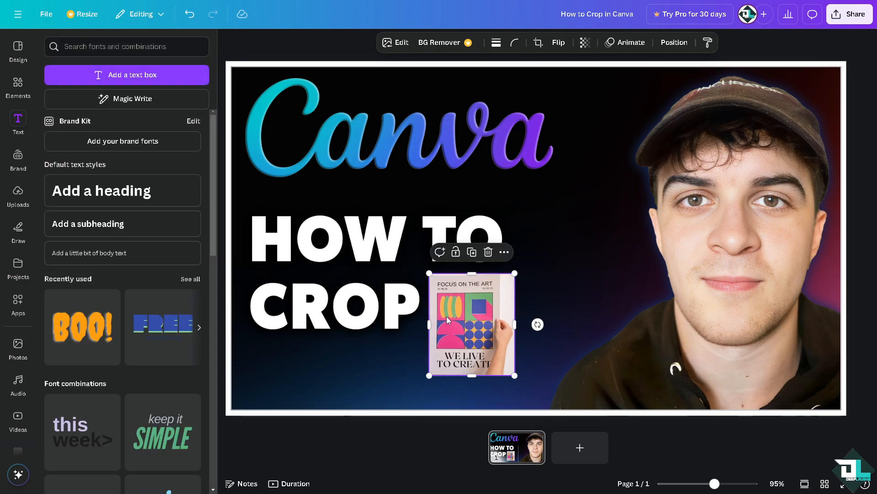
key(Delete)
Add a blank second page, insert the orange BOO! text style and set its font size to 50.
click(580, 447)
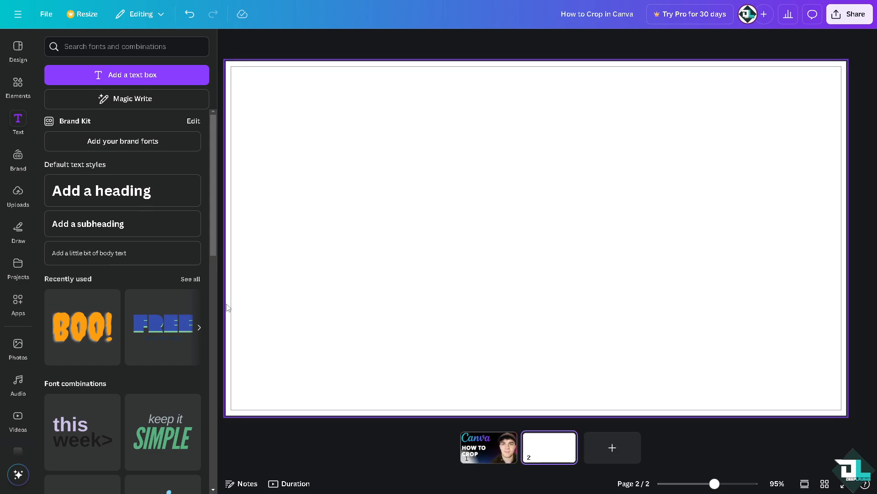
click(105, 315)
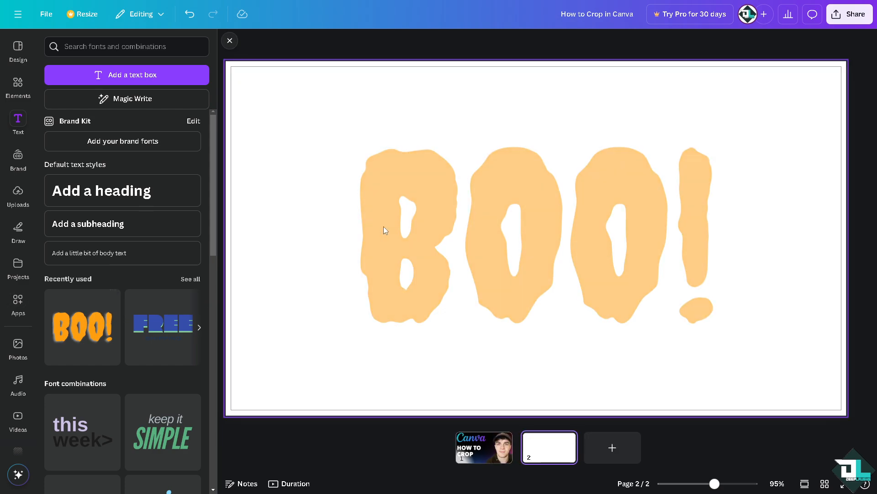
drag(418, 204, 329, 158)
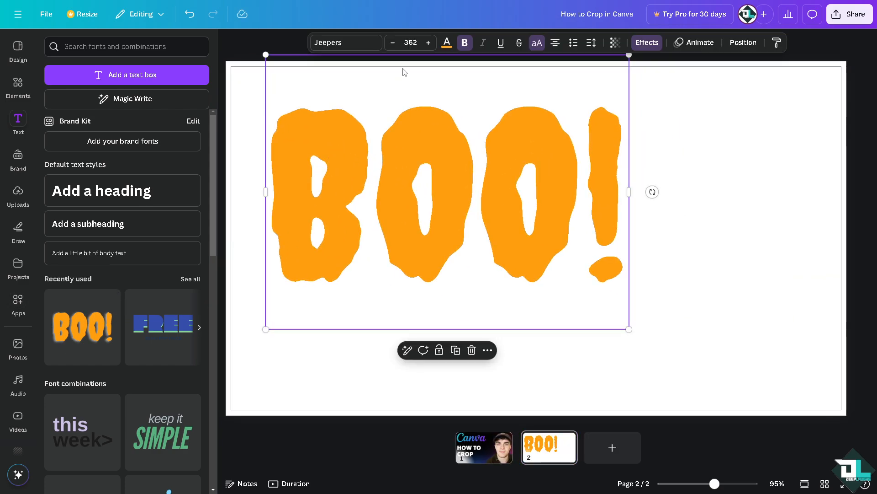
click(412, 42)
text(50)
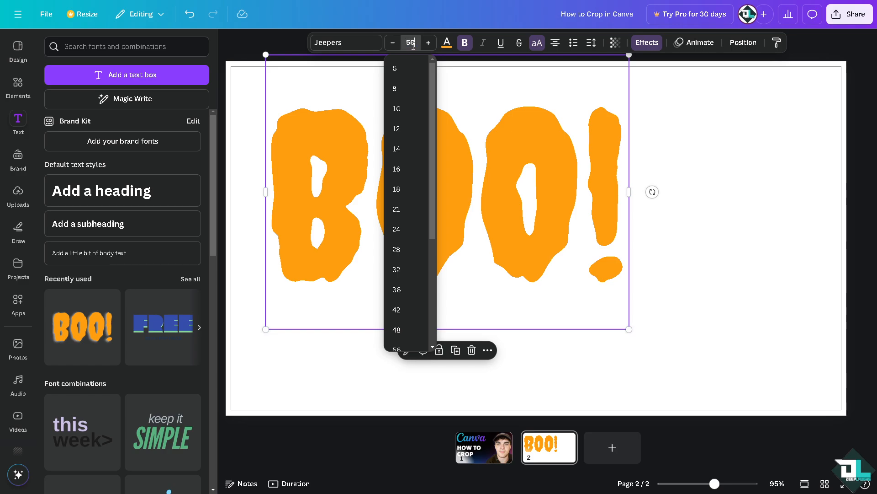
key(Return)
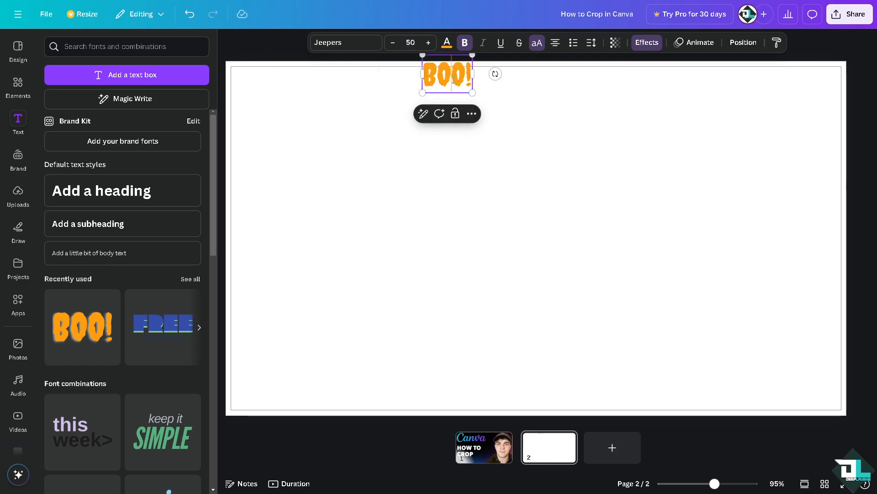
Replace the BOO! text with "HOW TO CROP IN CANVA" and enlarge it to size 113 across the page's upper part.
double_click(453, 77)
text(HOW TO CROP IN CANVA)
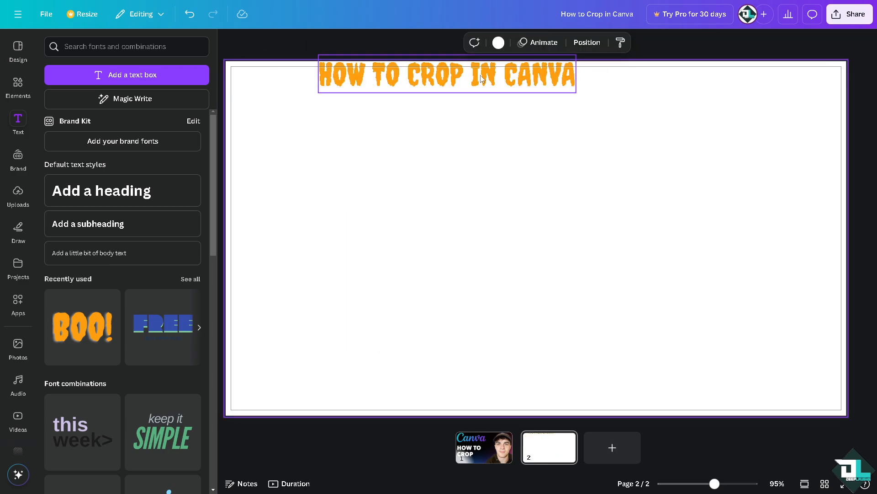
drag(573, 92, 820, 215)
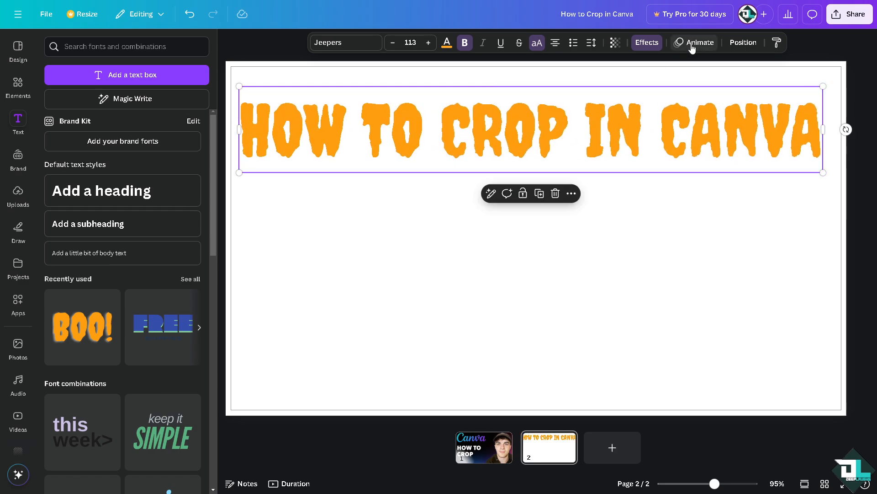
Apply an Outline effect to the title, colour it black, increase its thickness and nudge the title into place.
click(646, 42)
click(175, 332)
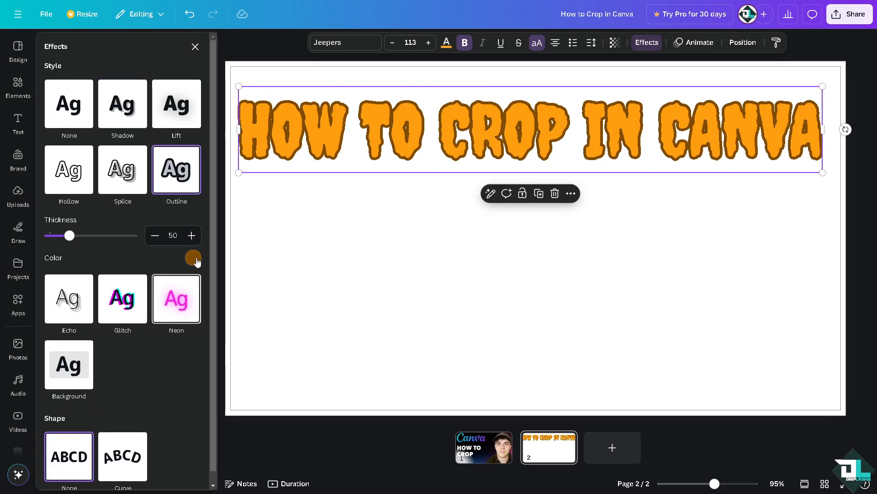
click(193, 257)
click(55, 397)
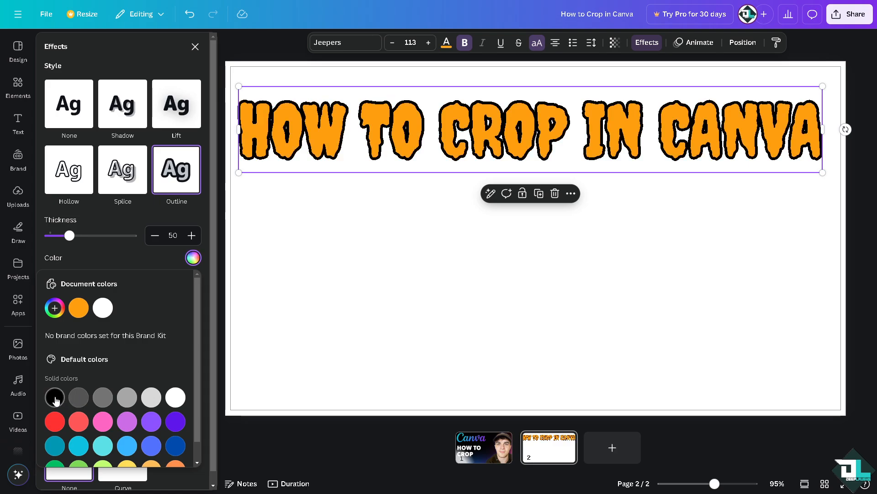
click(116, 236)
drag(116, 236, 114, 236)
click(425, 265)
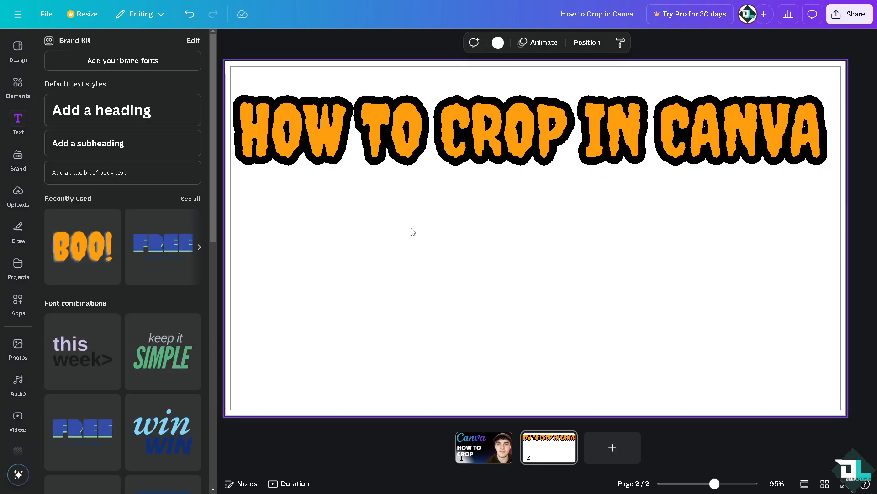
drag(536, 148, 537, 150)
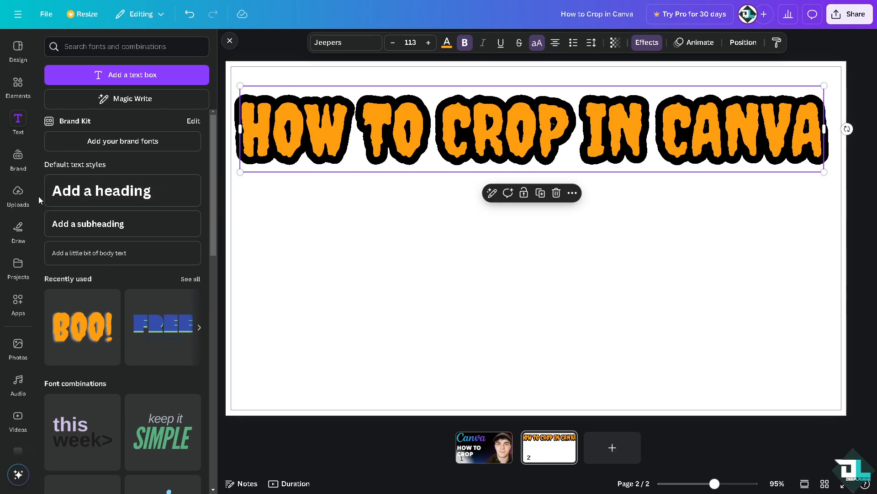
Search the stock photos for "halloween" and insert the picture of three dogs in ghost costumes.
click(18, 346)
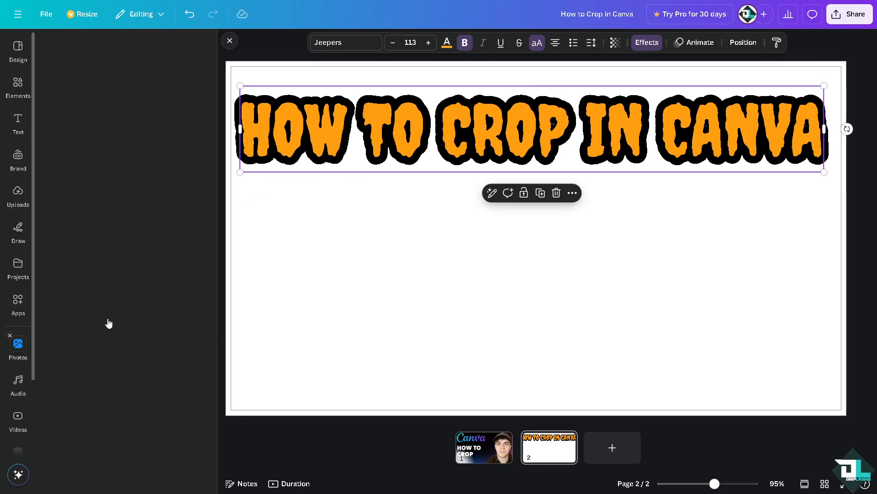
scroll(119, 301, down, 5)
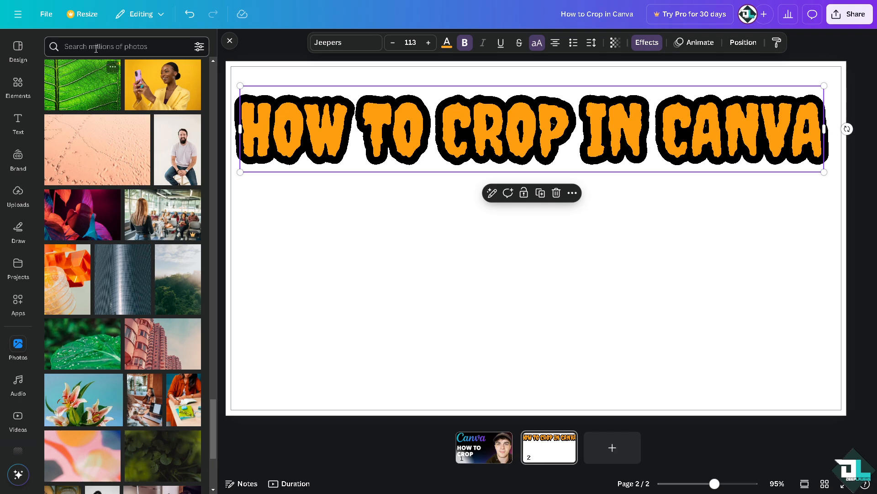
click(96, 48)
text(hallo)
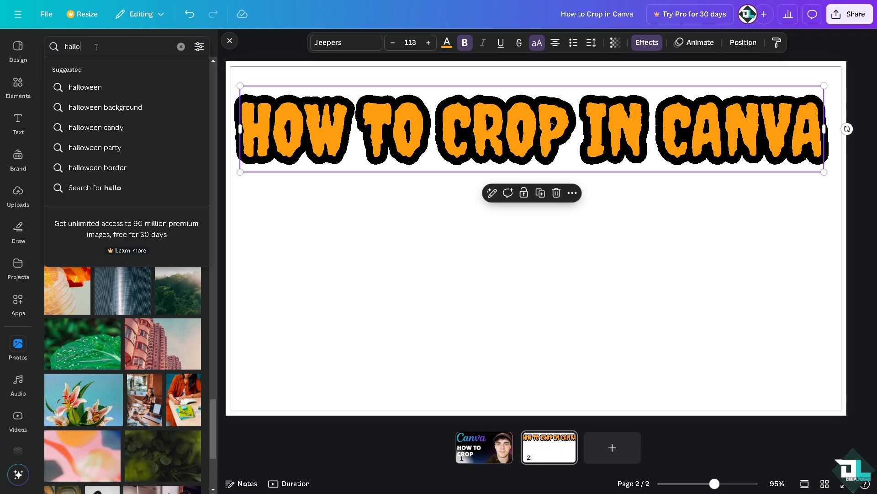
text(ween)
key(Return)
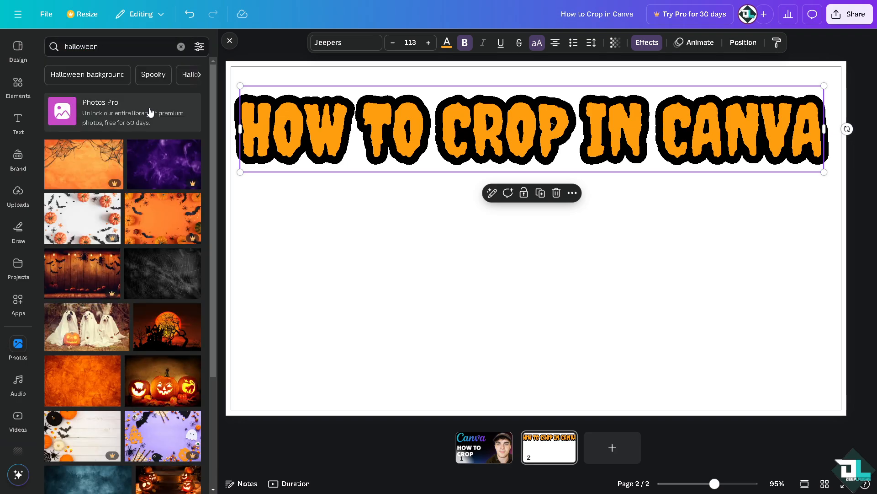
scroll(113, 270, down, 2)
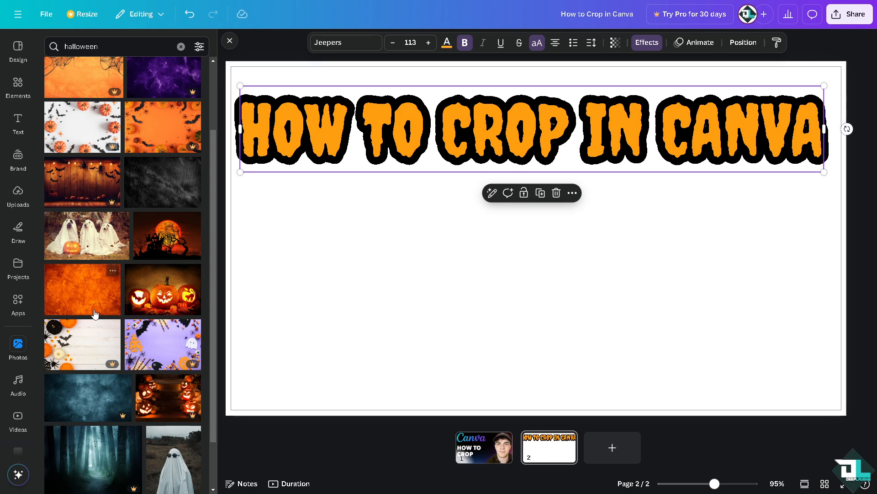
click(82, 234)
Move the ghost dogs photo down to the page's lower margin, crop its top to below the title and trim both sides slightly.
drag(649, 221, 641, 251)
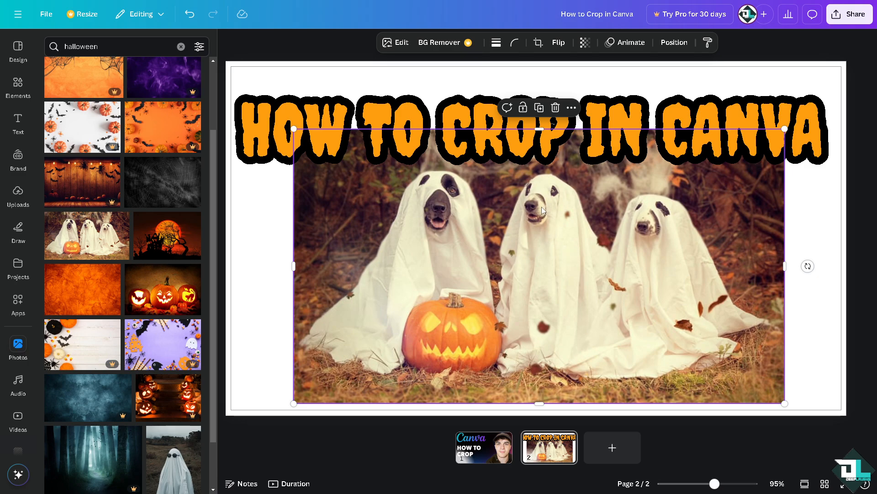
drag(544, 216, 545, 205)
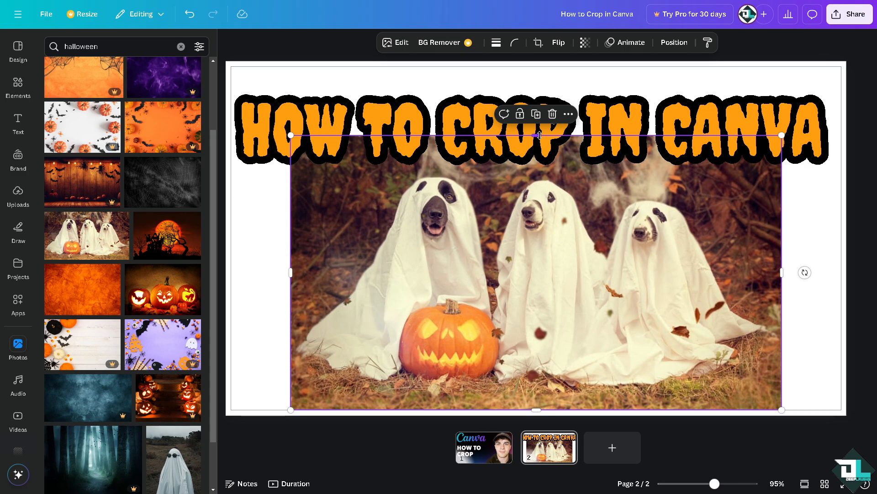
drag(540, 135, 536, 171)
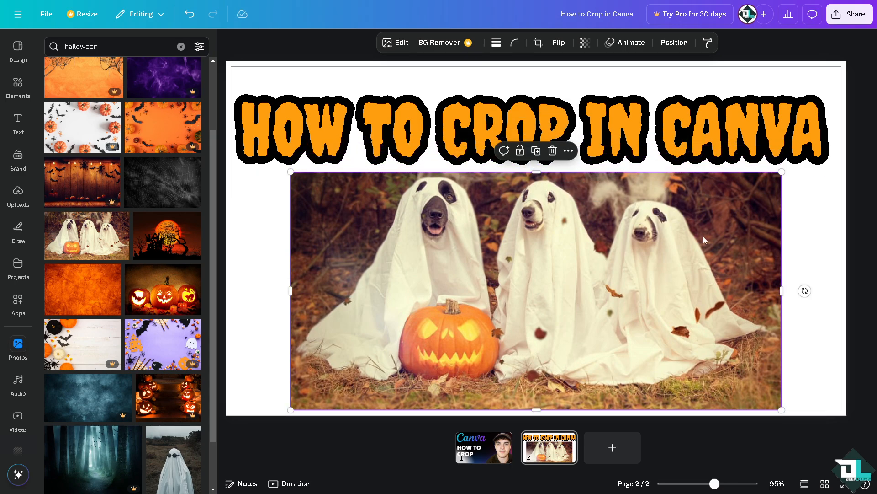
drag(780, 290, 770, 291)
drag(291, 290, 295, 291)
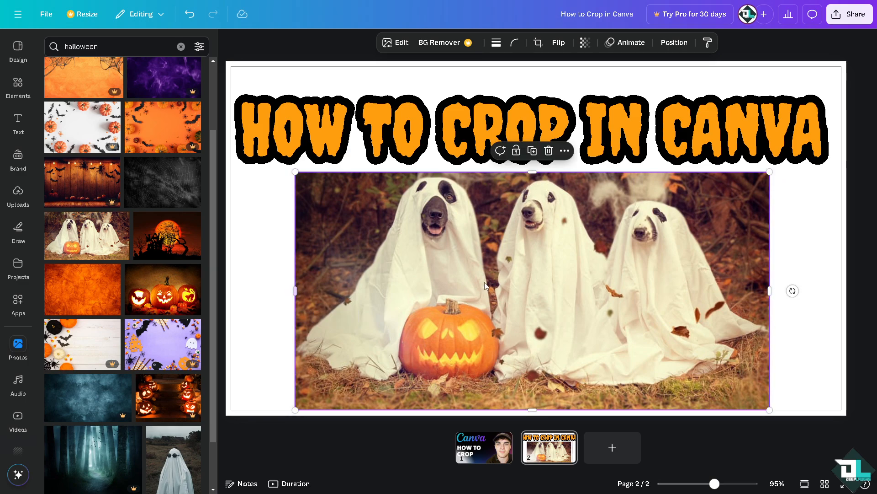
Move the ghost dogs photo against the page's left margin and shrink it proportionally, leaving space beside it and below the title.
drag(471, 257, 405, 255)
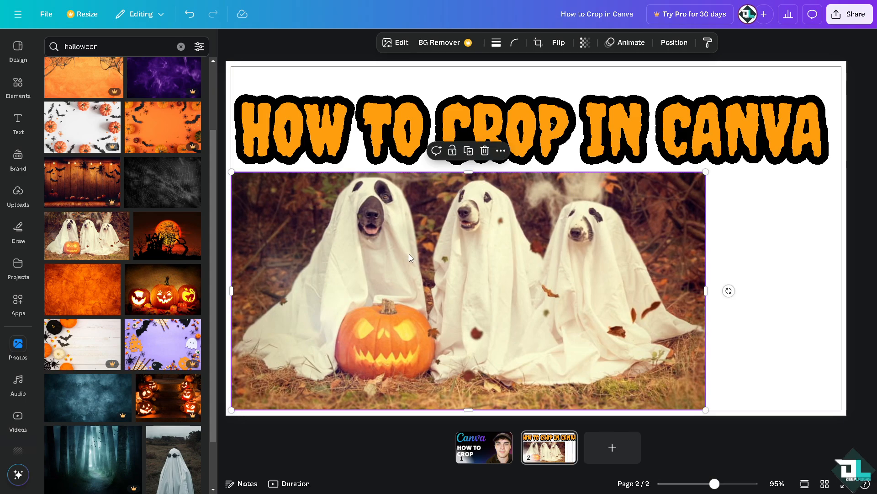
drag(708, 173, 658, 182)
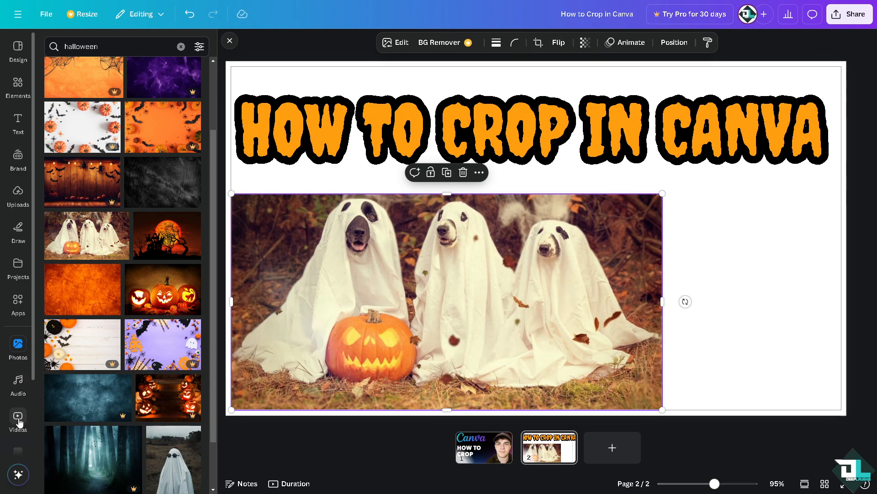
Search the stock videos for "halloween".
scroll(30, 419, down, 1)
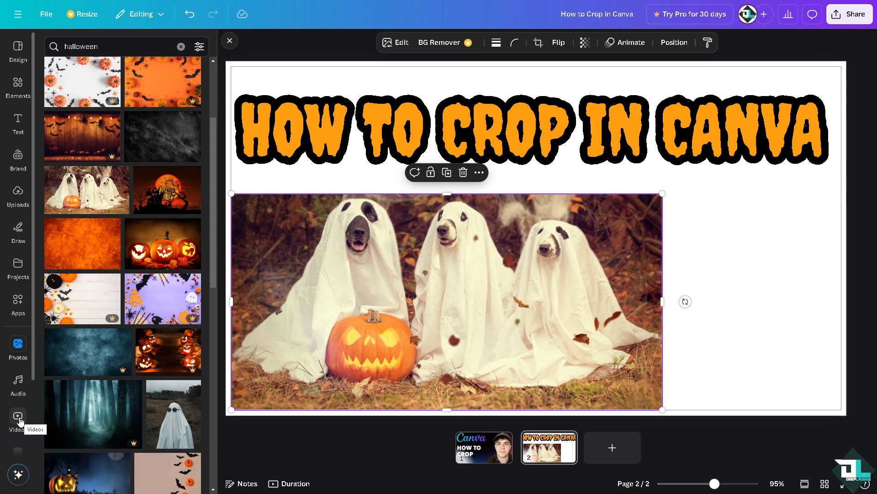
click(19, 419)
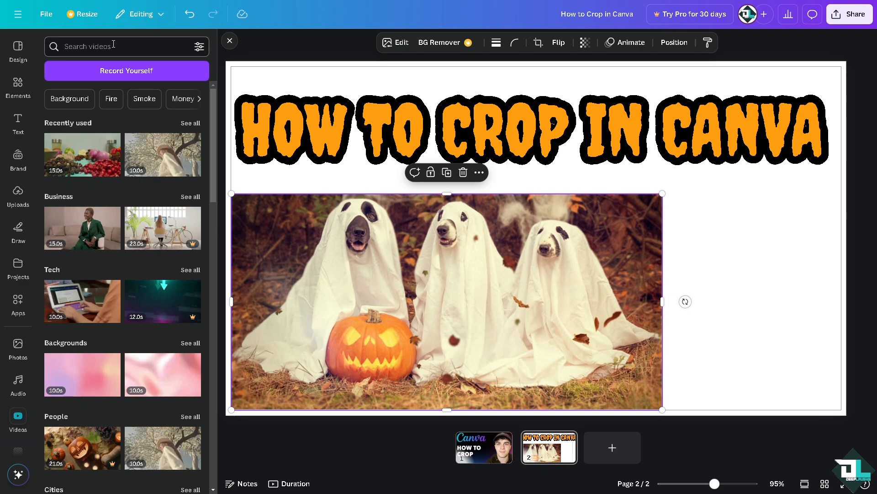
click(114, 45)
text(Ha;;p)
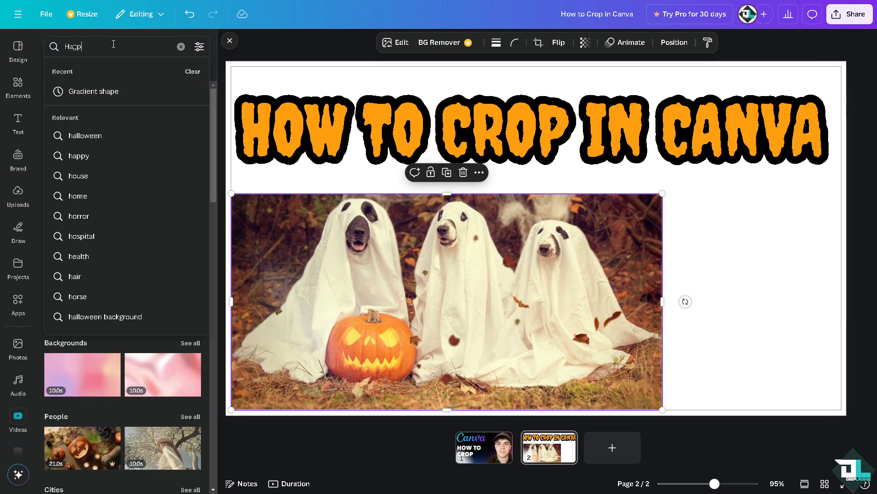
key(ctrl+a)
text(Ha;)
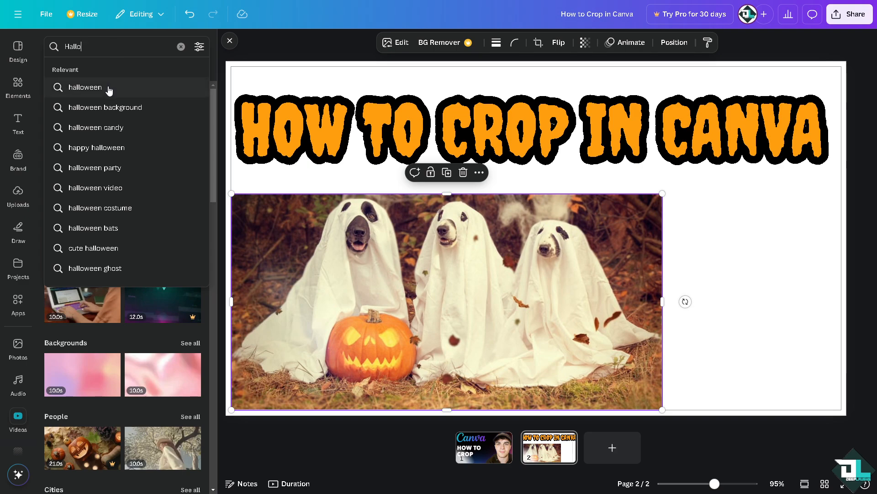
click(108, 87)
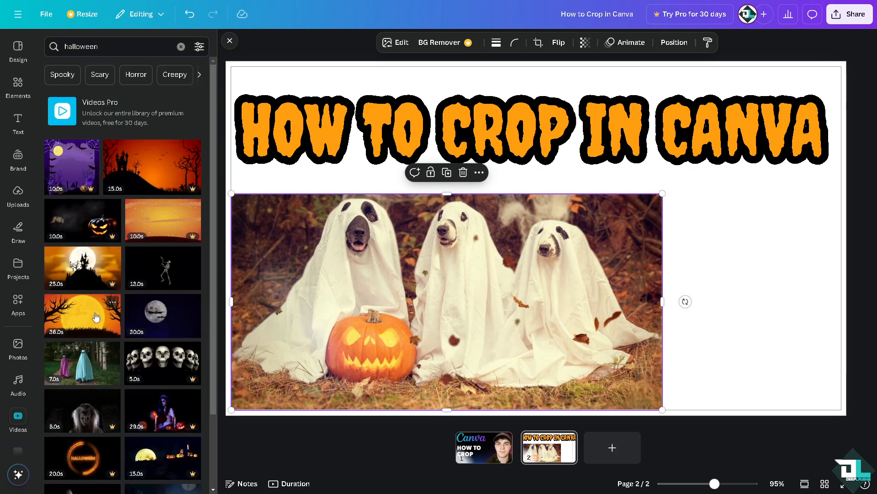
Insert the 36-second orange moon video, fit it into the lower-right space beside the dogs photo and crop it to the photo's height.
click(119, 316)
drag(607, 254, 645, 290)
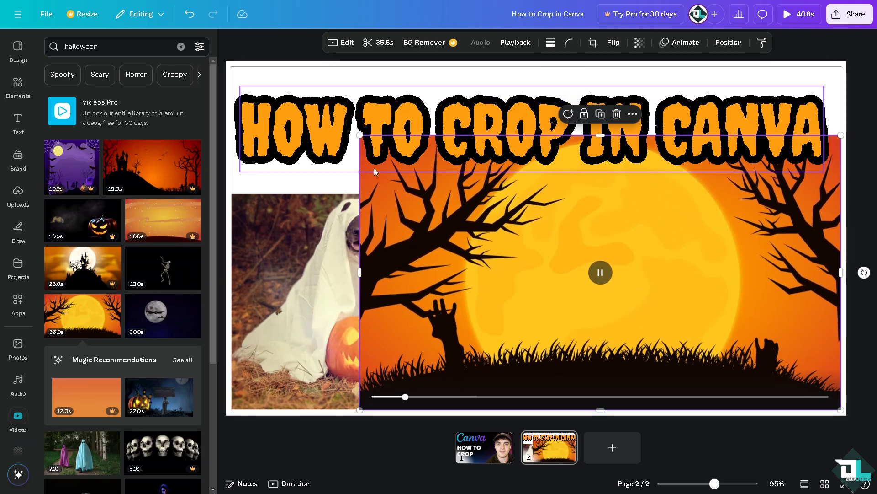
drag(360, 135, 713, 221)
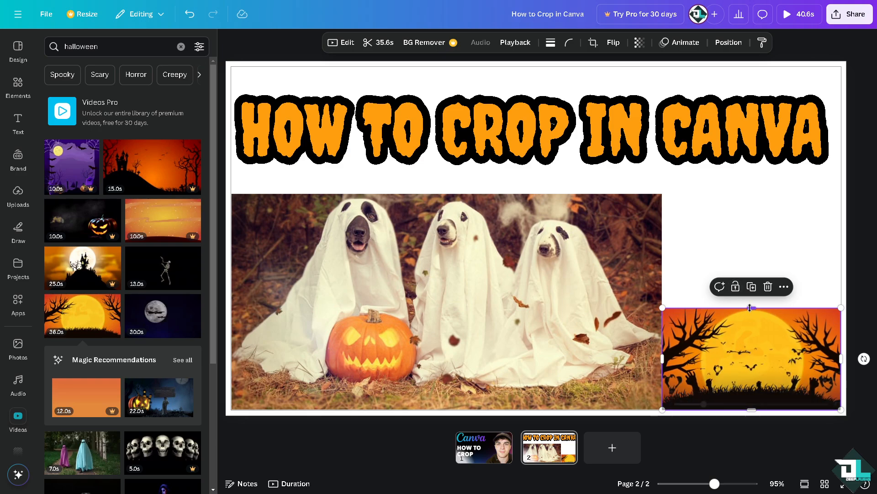
drag(751, 308, 758, 194)
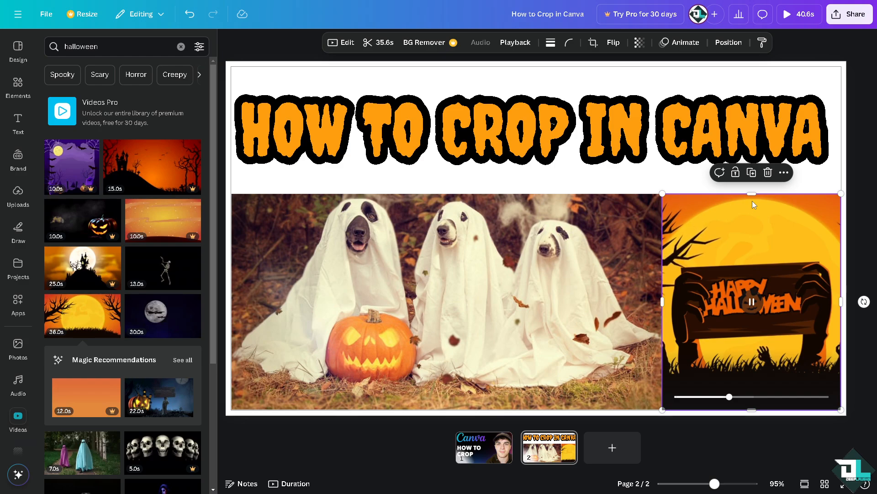
Search the backgrounds for "halloween backgrounds" and apply the orange autumn leaves image as the page background.
click(325, 187)
scroll(19, 411, down, 2)
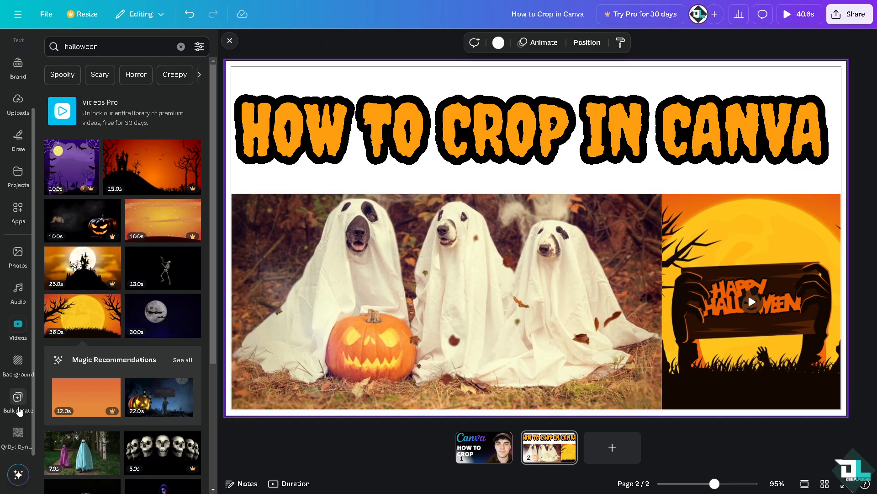
click(18, 435)
click(18, 361)
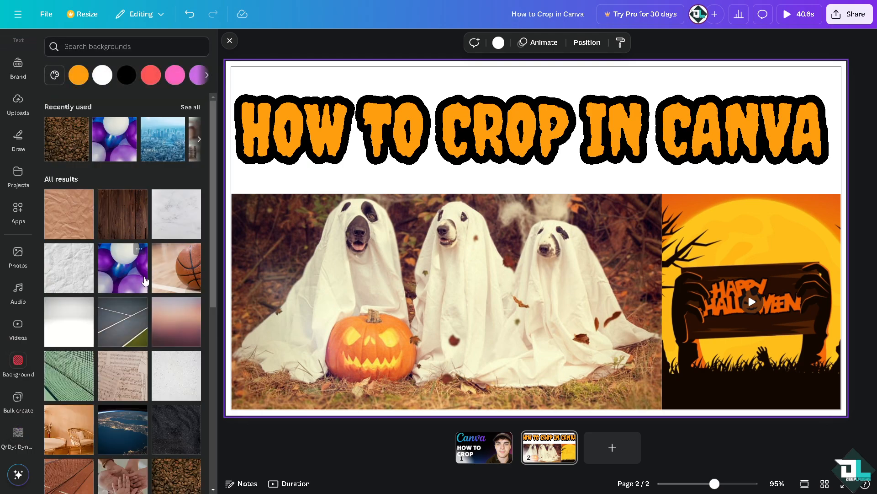
scroll(145, 281, down, 3)
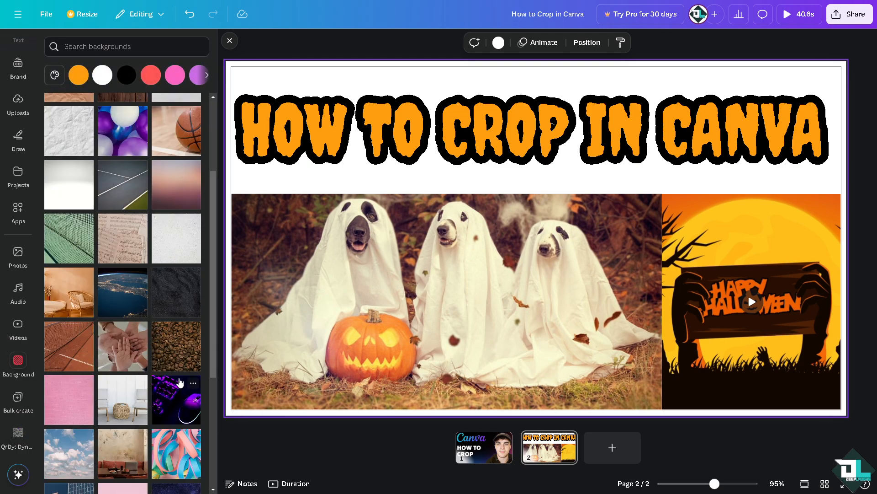
scroll(179, 382, down, 3)
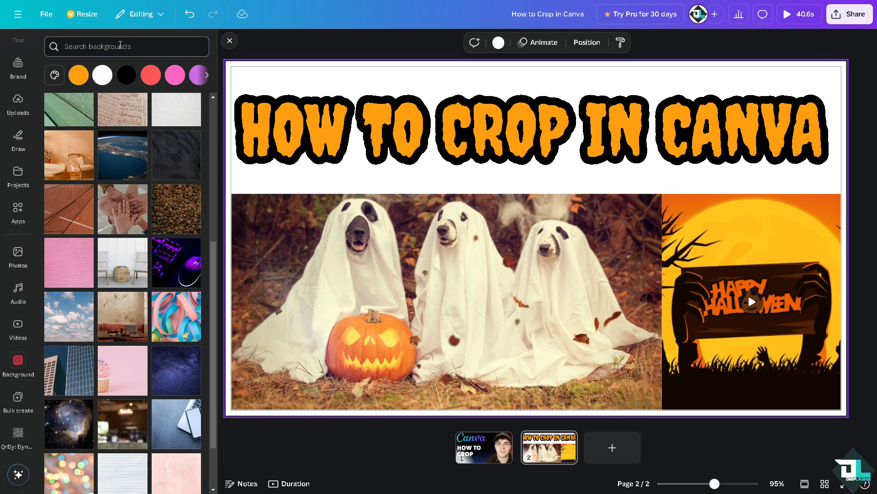
text(hal)
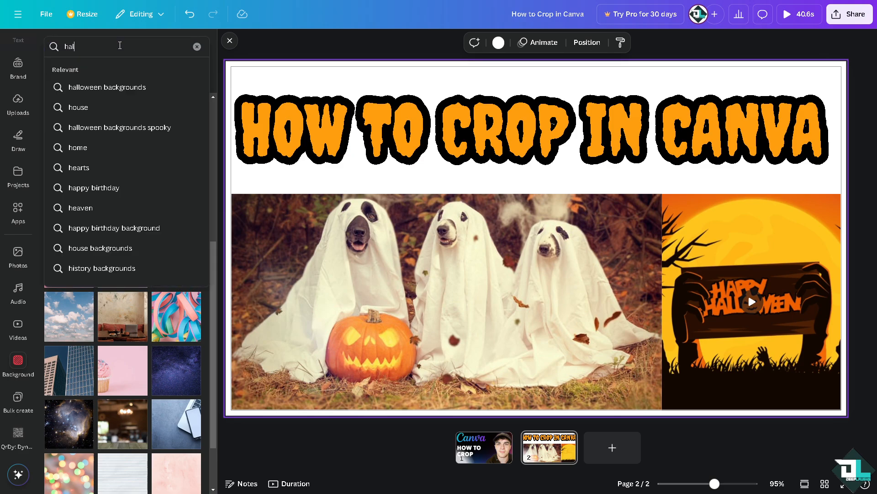
key(Down)
key(Return)
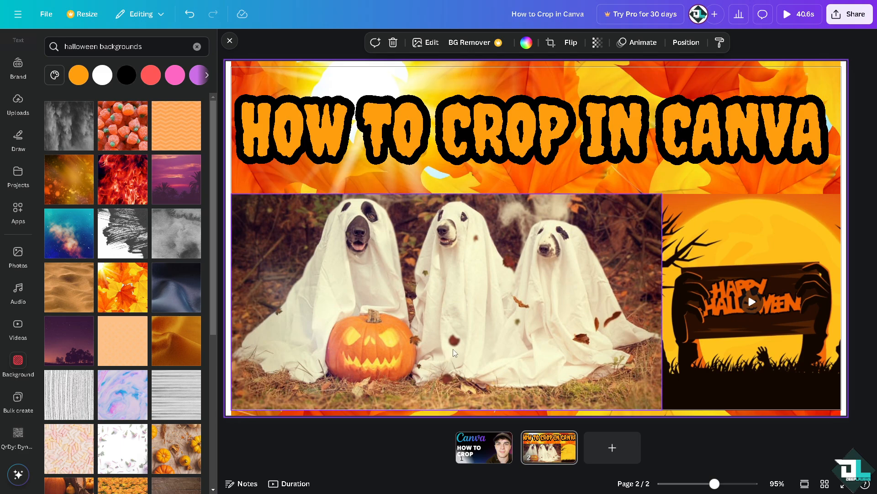
Trim the end of the orange moon video so the clip lasts 8.8 seconds.
click(736, 314)
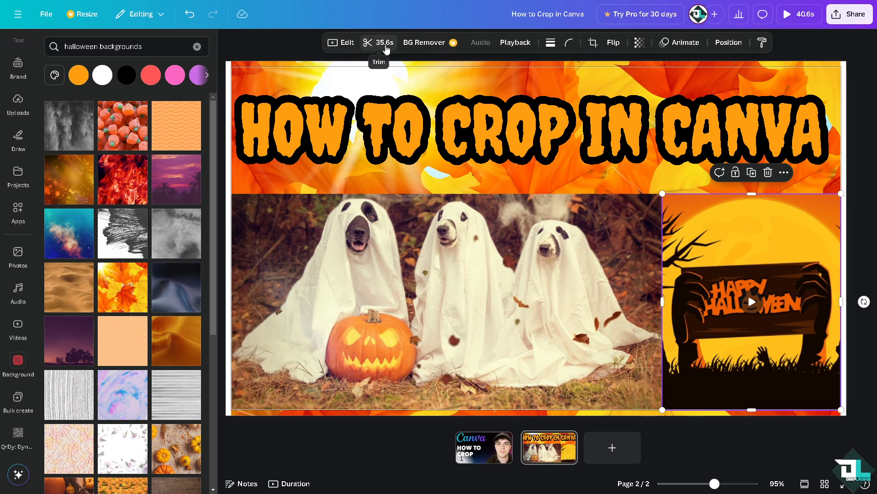
click(381, 43)
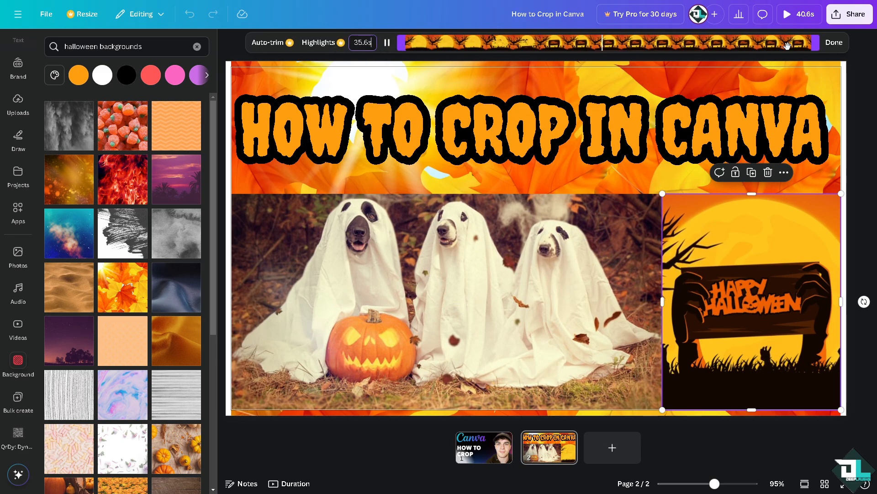
drag(816, 45, 510, 41)
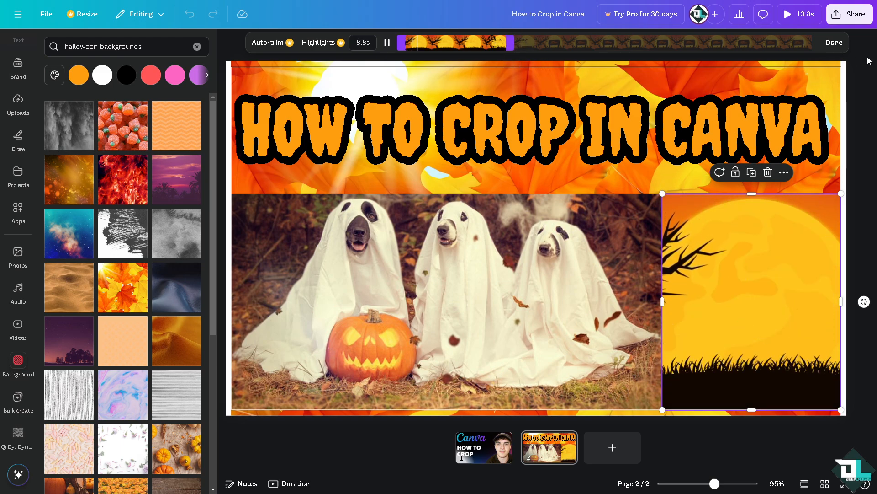
click(834, 43)
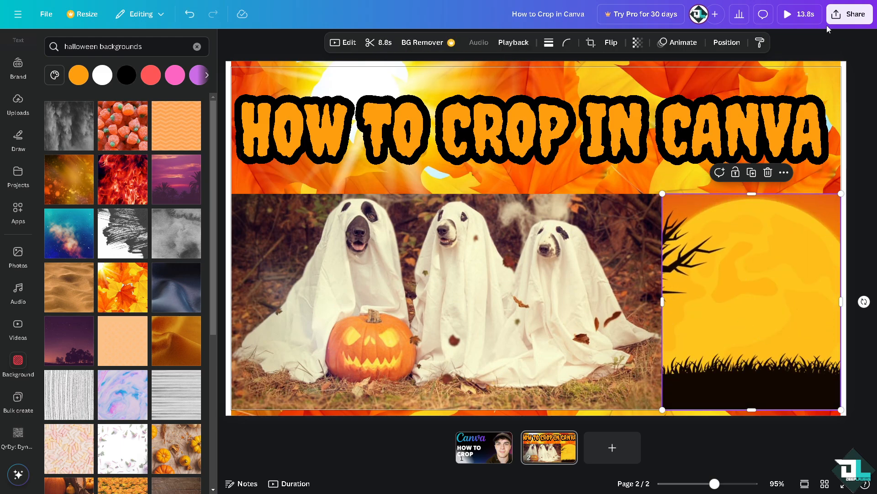
Play a preview of the whole design.
click(797, 14)
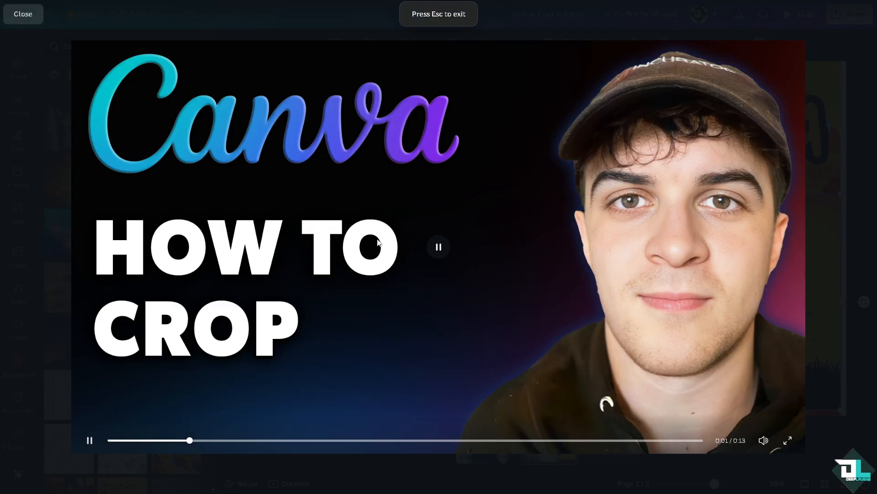